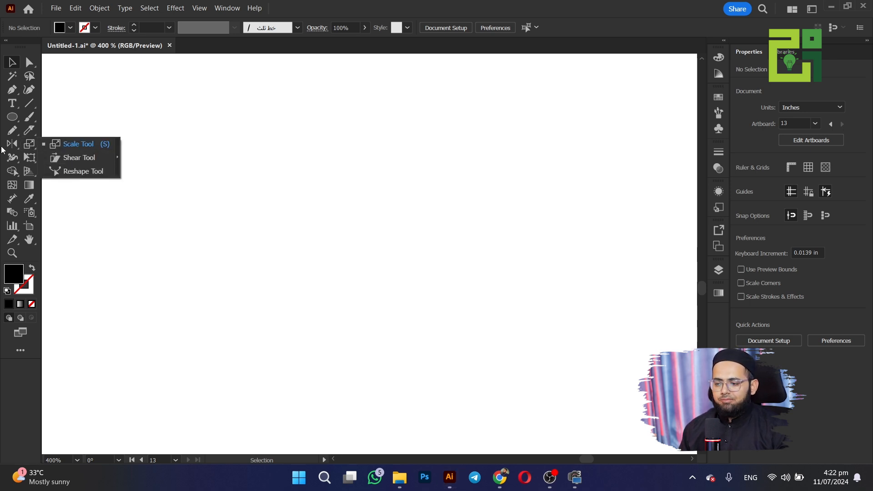
Draw a square about 0.74 in wide on the empty canvas with the Rectangle tool
{"action": "left_click", "coordinate": [32, 144]}
{"action": "left_click", "coordinate": [32, 143]}
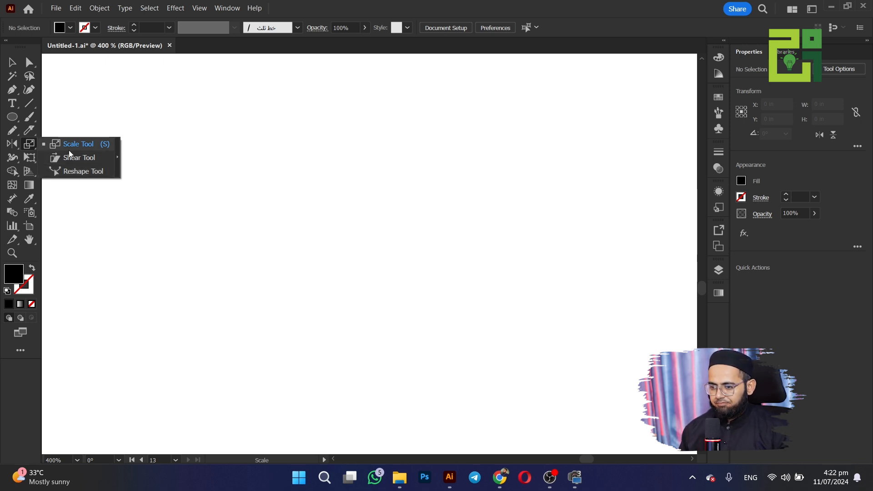
{"action": "left_click", "coordinate": [11, 117]}
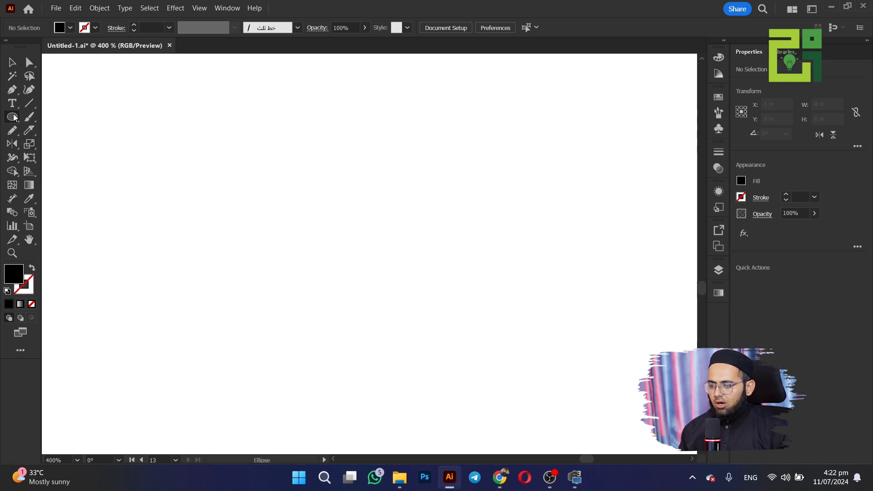
{"action": "left_click", "coordinate": [51, 118]}
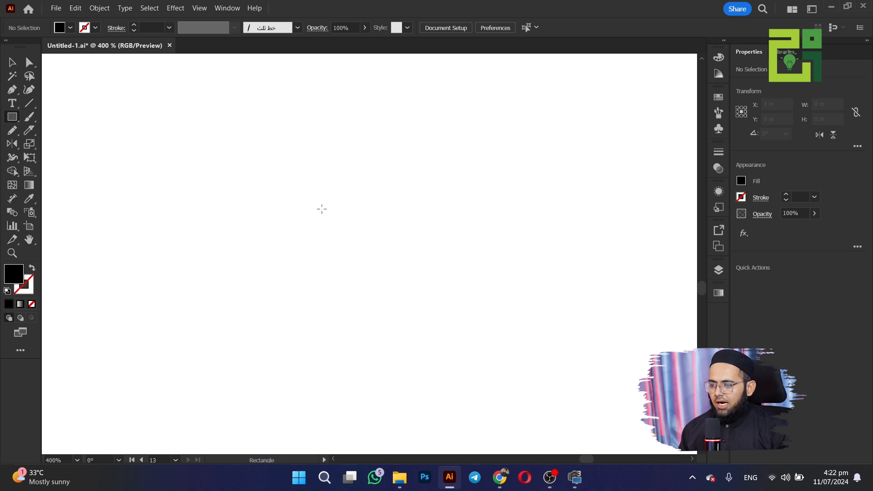
{"action": "left_click_drag", "start_coordinate": [215, 153], "coordinate": [405, 342]}
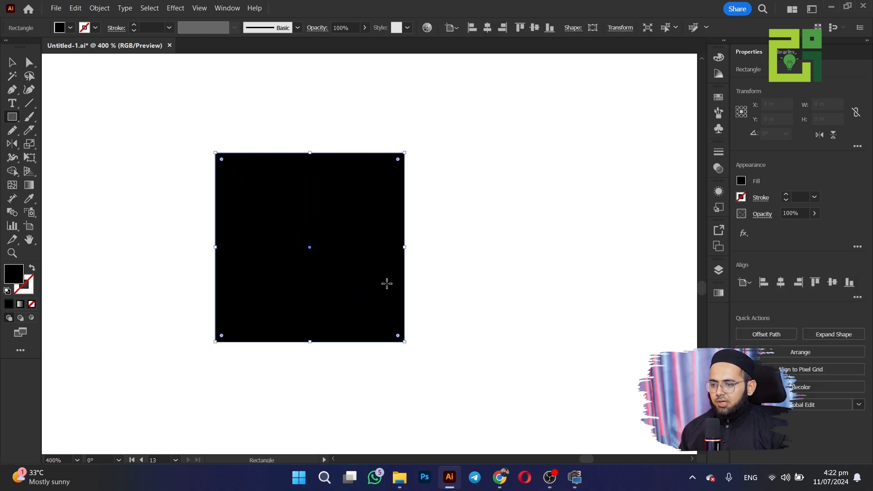
Remove the square's fill and give it a dark blue 2 pt stroke
{"action": "left_click", "coordinate": [70, 28]}
{"action": "left_click", "coordinate": [8, 47]}
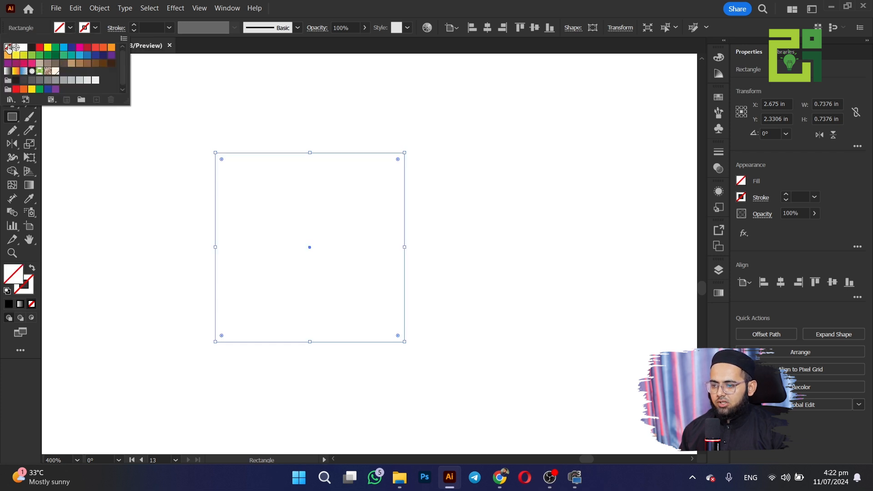
{"action": "left_click", "coordinate": [94, 29]}
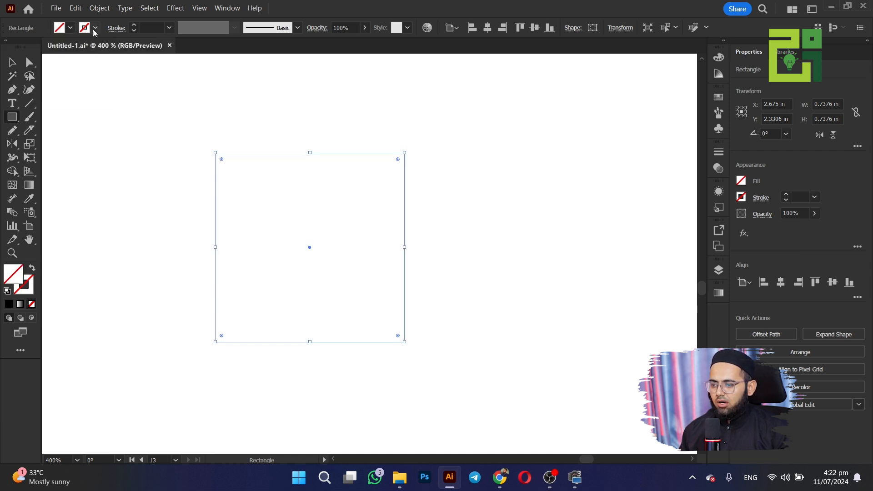
{"action": "left_click", "coordinate": [95, 28]}
{"action": "left_click", "coordinate": [72, 48]}
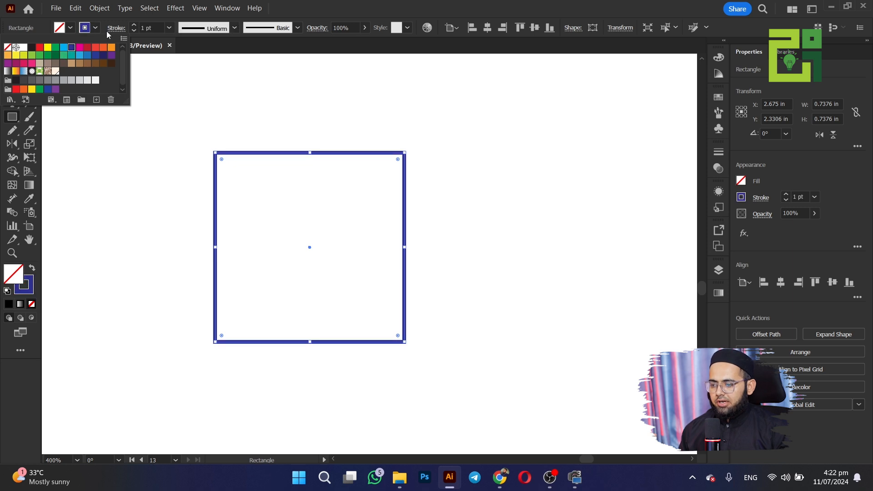
{"action": "left_click", "coordinate": [133, 25]}
{"action": "left_click", "coordinate": [133, 25]}
Make a proportional copy of the square scaled about its centre to about 81% with the Scale tool
{"action": "left_click", "coordinate": [12, 62]}
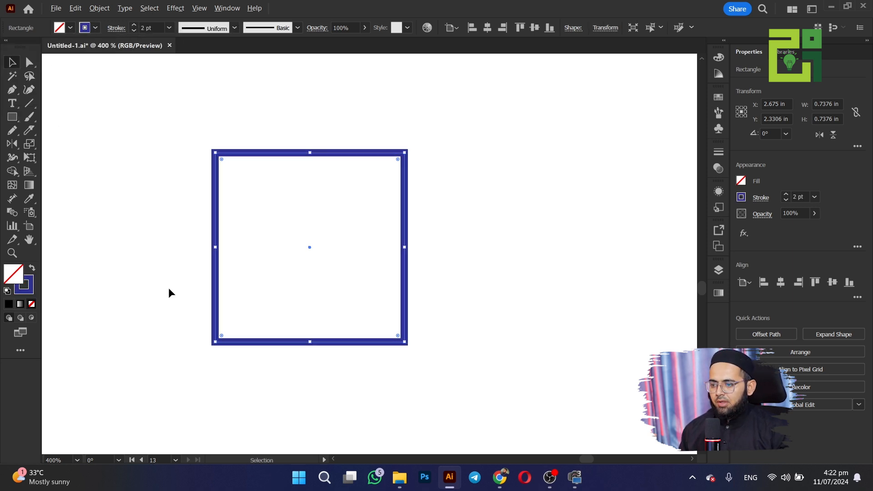
{"action": "scroll", "coordinate": [168, 289], "scroll_direction": "up", "scroll_amount": 1}
{"action": "scroll", "coordinate": [169, 291], "scroll_direction": "up", "scroll_amount": 1}
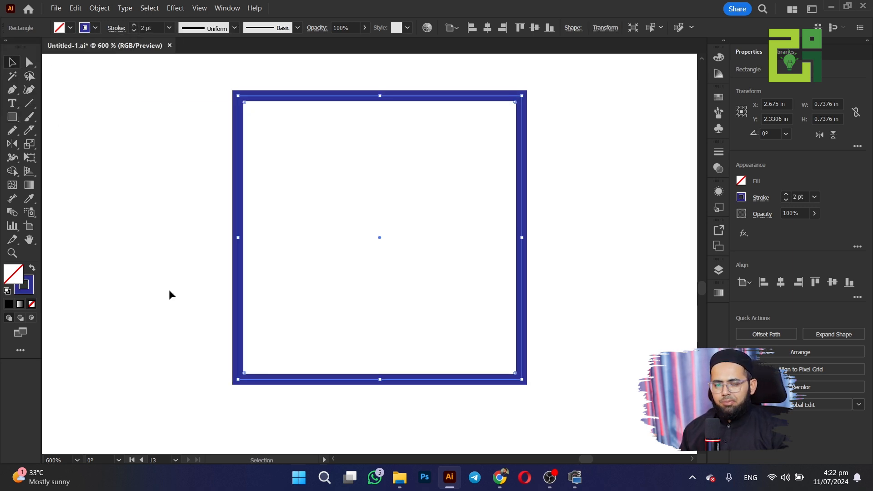
{"action": "left_click_drag", "start_coordinate": [131, 113], "coordinate": [573, 437]}
{"action": "scroll", "coordinate": [407, 220], "scroll_direction": "up", "scroll_amount": 1}
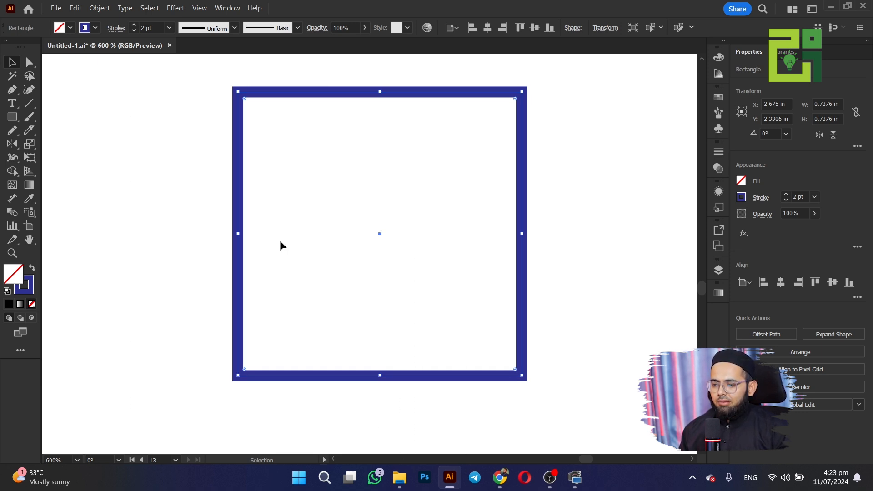
{"action": "left_click", "coordinate": [24, 145]}
{"action": "left_click", "coordinate": [23, 143]}
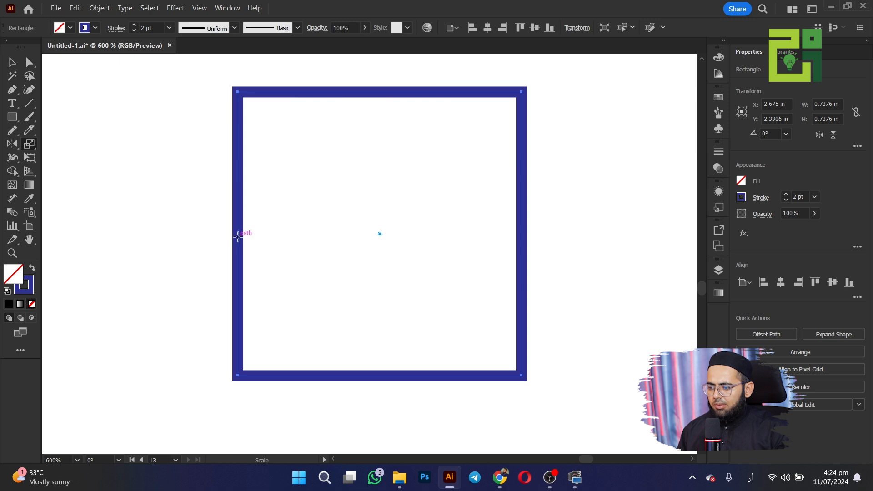
{"action": "left_click_drag", "start_coordinate": [238, 236], "coordinate": [245, 238]}
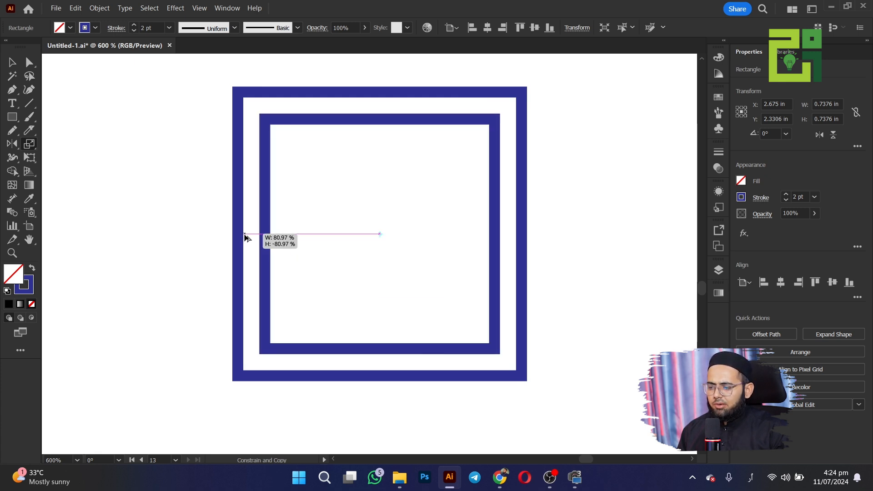
{"action": "left_click_drag", "start_coordinate": [246, 238], "coordinate": [244, 234]}
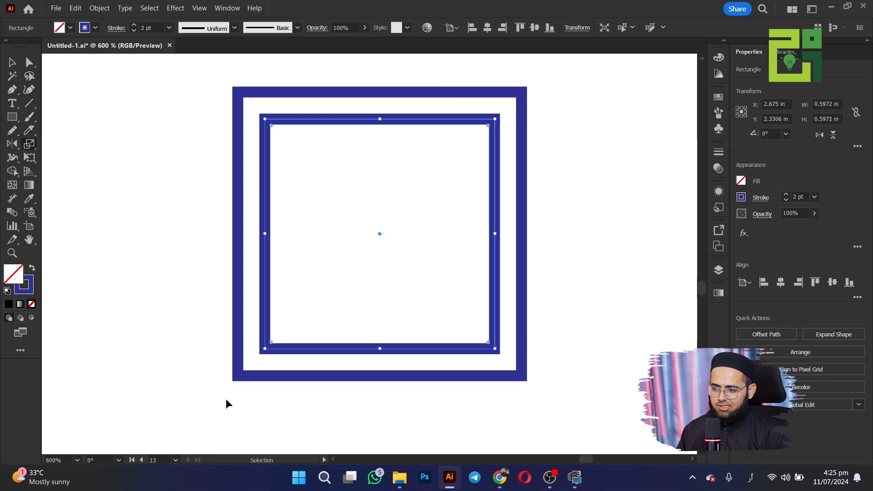
Repeat the scaled-copy transformation to nest squares down to an innermost one about 0.07 in wide
{"action": "key", "text": "ctrl+d"}
{"action": "key", "text": "ctrl+d"}
{"action": "key", "text": "ctrl+d"}
{"action": "key", "text": "ctrl+d"}
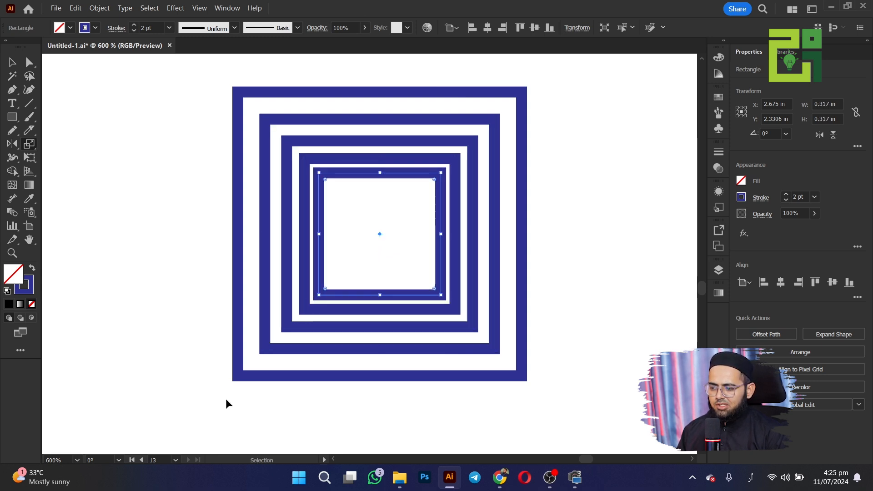
{"action": "key", "text": "ctrl+d"}
{"action": "key", "text": "ctrl+d"}
{"action": "key", "text": "ctrl+d"}
{"action": "key", "text": "ctrl+d"}
{"action": "key", "text": "ctrl+d"}
{"action": "key", "text": "ctrl+d"}
{"action": "key", "text": "ctrl+d"}
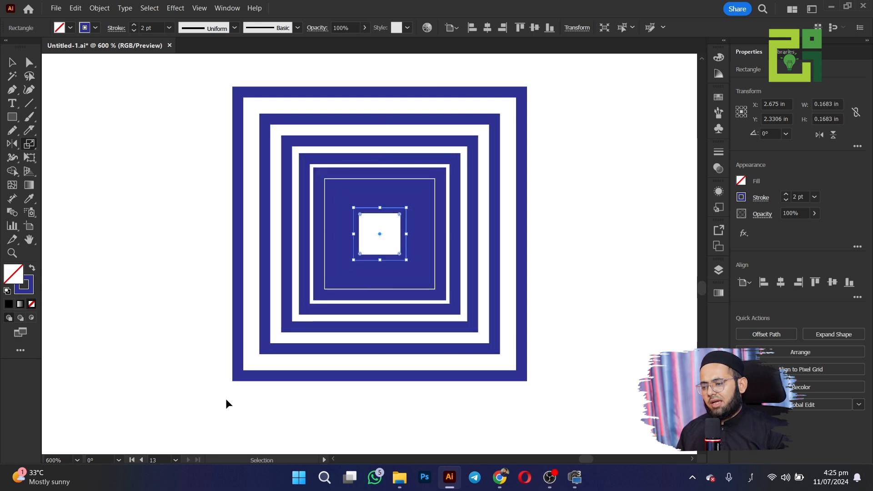
{"action": "key", "text": "s"}
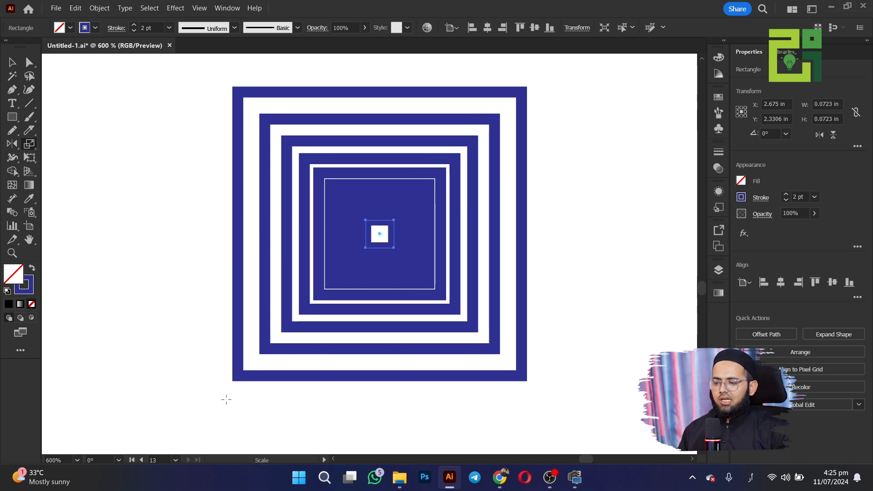
{"action": "left_click", "coordinate": [12, 63]}
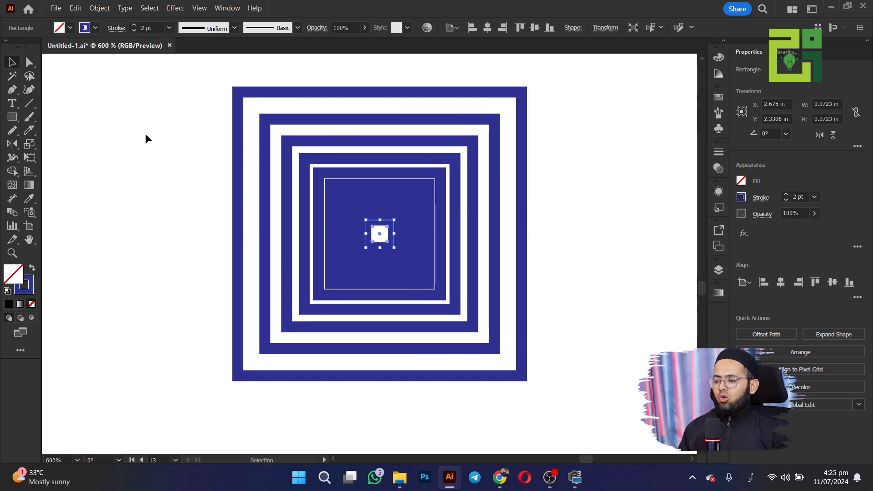
Select all the nested squares and delete them
{"action": "left_click", "coordinate": [98, 117]}
{"action": "left_click_drag", "start_coordinate": [134, 117], "coordinate": [699, 404]}
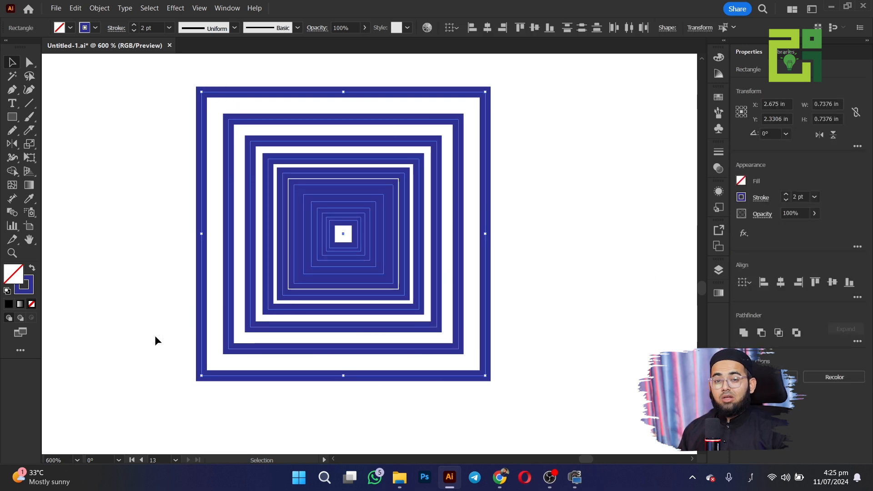
{"action": "key", "text": "Delete"}
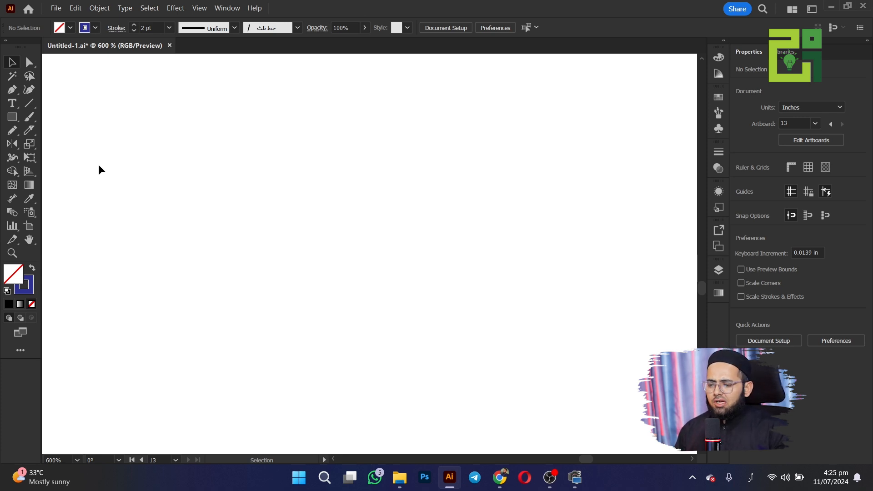
Draw a rectangle about 0.43 by 0.51 in and swap its fill and stroke for a solid dark blue shape
{"action": "left_click", "coordinate": [34, 146]}
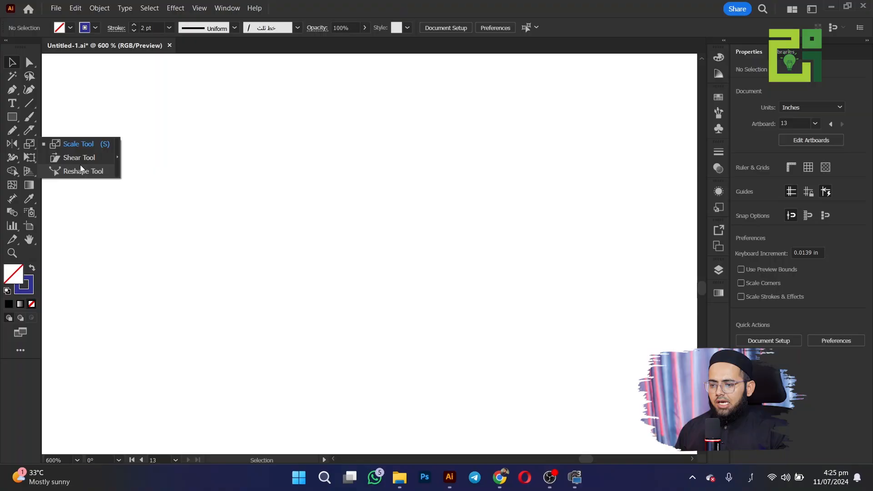
{"action": "left_click", "coordinate": [10, 119]}
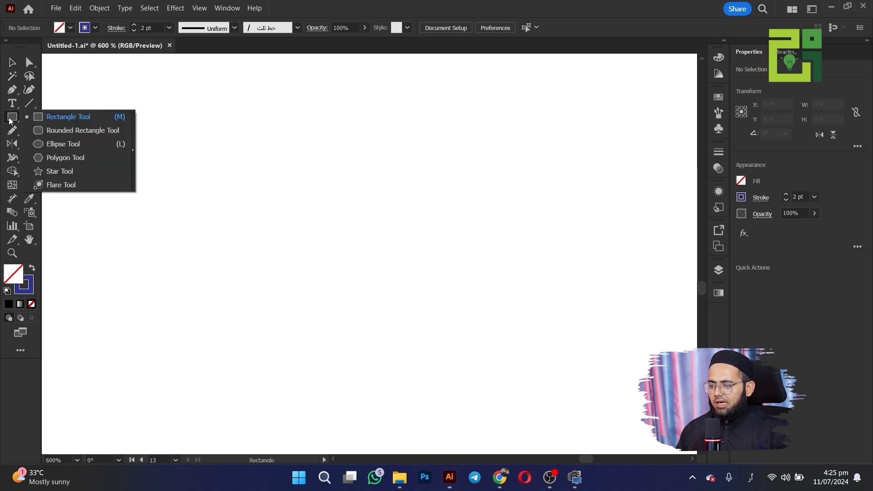
{"action": "left_click", "coordinate": [44, 117]}
{"action": "left_click_drag", "start_coordinate": [240, 162], "coordinate": [404, 358]}
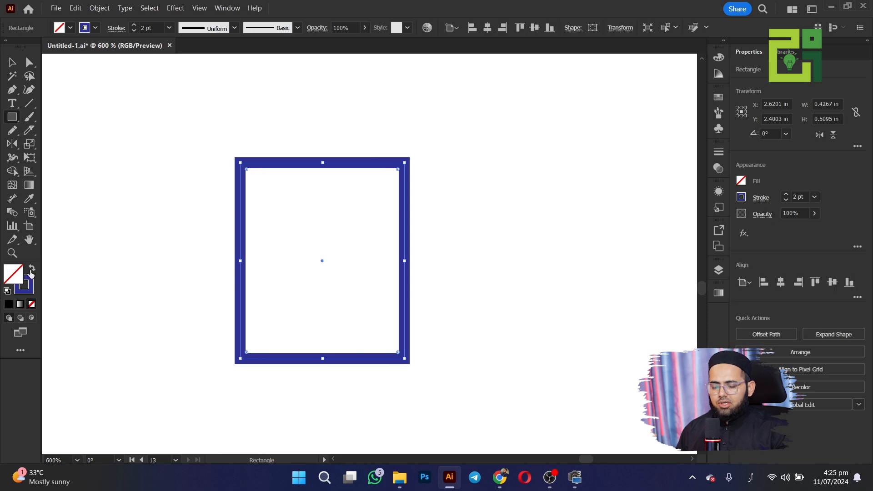
{"action": "left_click", "coordinate": [32, 268]}
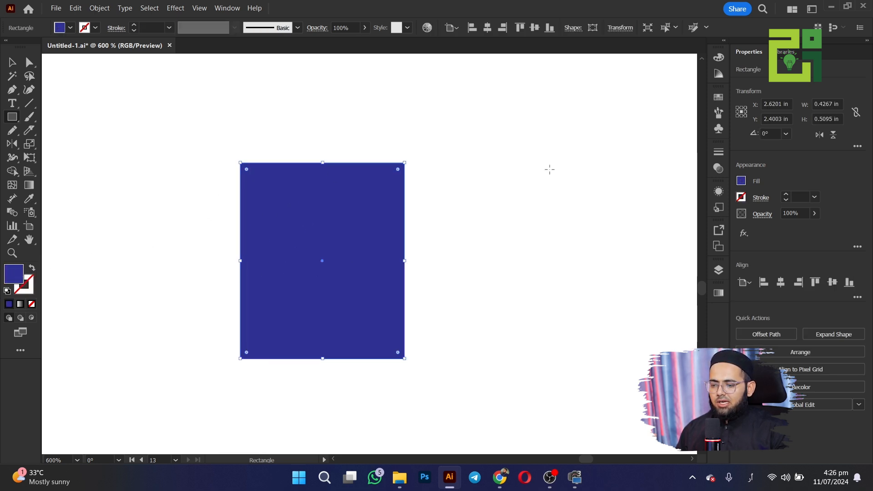
Try shearing the blue rectangle up and to the left from a reference point on its bottom edge, and undo the shear
{"action": "left_click", "coordinate": [29, 143]}
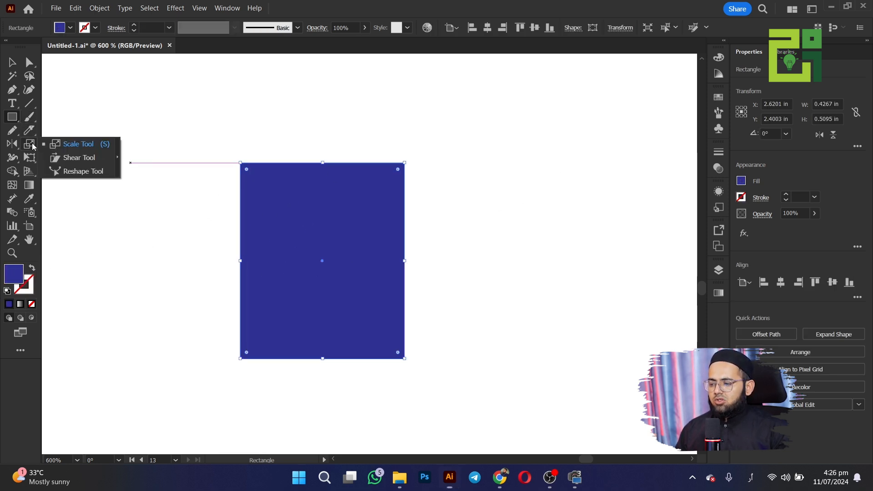
{"action": "left_click", "coordinate": [79, 157]}
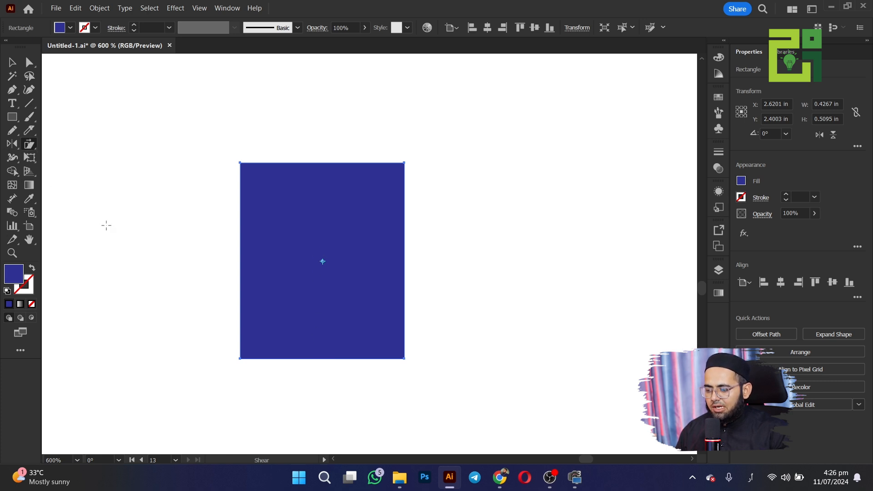
{"action": "left_click", "coordinate": [323, 358]}
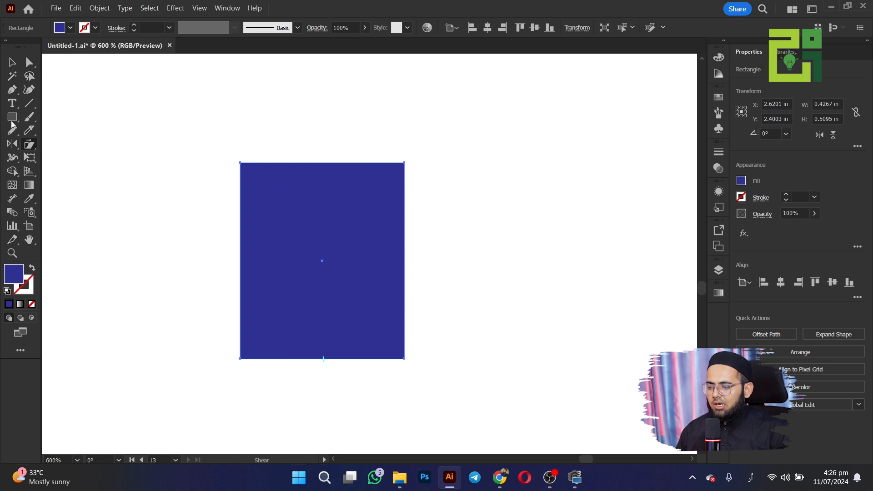
{"action": "left_click_drag", "start_coordinate": [247, 171], "coordinate": [174, 132]}
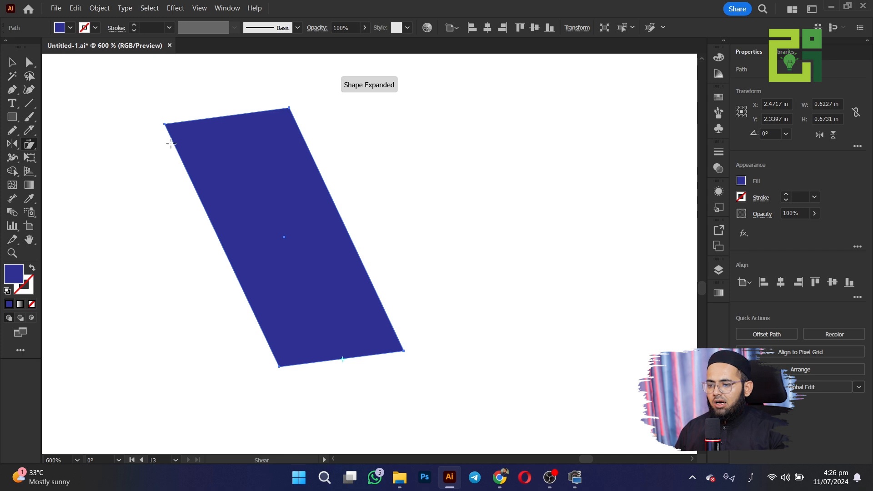
{"action": "key", "text": "ctrl+z"}
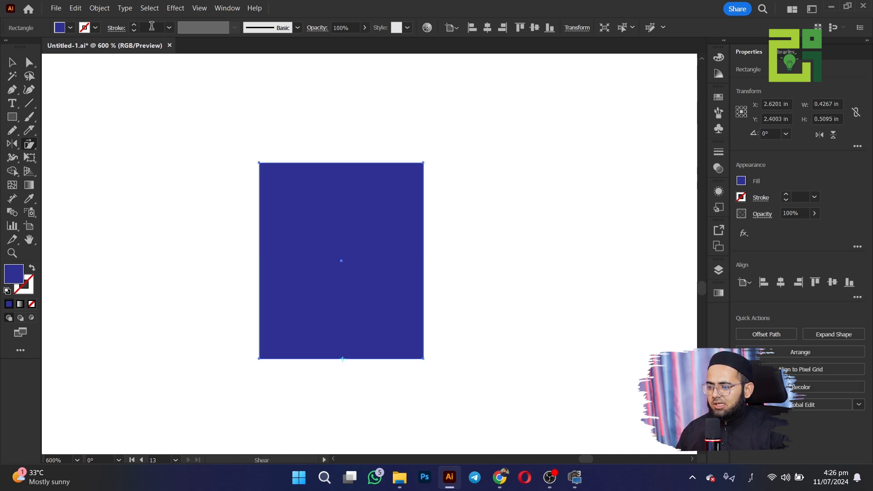
Stretch the blue rectangle upward to about 0.68 in high and place an overlapping duplicate filled with light grey
{"action": "left_click", "coordinate": [6, 64]}
{"action": "left_click_drag", "start_coordinate": [341, 162], "coordinate": [339, 95]}
{"action": "left_click_drag", "start_coordinate": [271, 182], "coordinate": [237, 188]}
{"action": "left_click", "coordinate": [70, 28]}
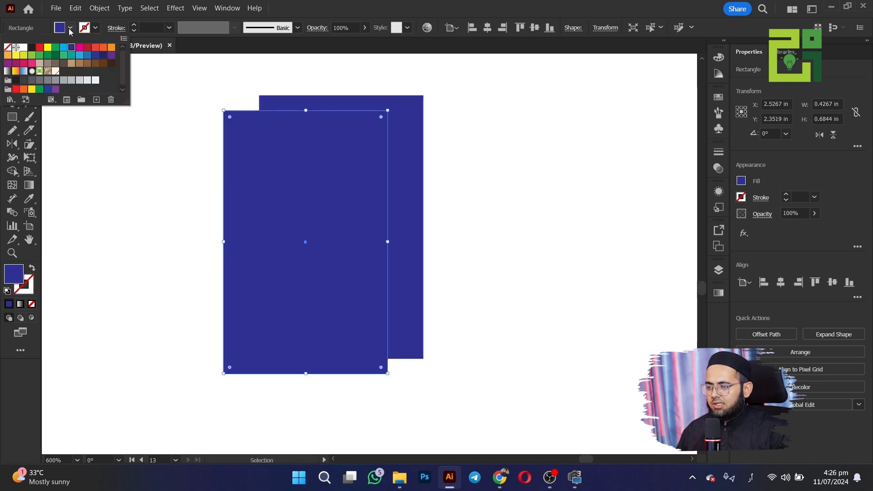
{"action": "left_click", "coordinate": [81, 81]}
Position and shrink the grey rectangle inside the blue one so that an even, narrow blue border surrounds it
{"action": "left_click_drag", "start_coordinate": [332, 215], "coordinate": [360, 204]}
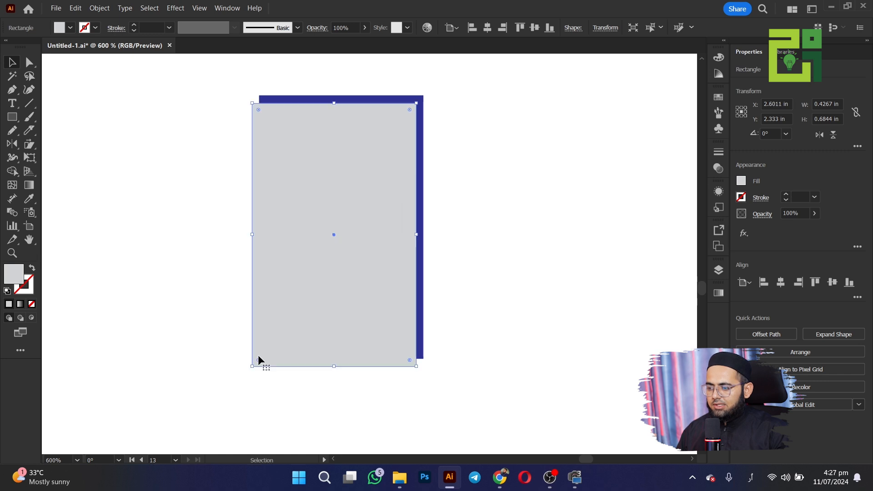
{"action": "left_click_drag", "start_coordinate": [253, 367], "coordinate": [278, 343]}
{"action": "left_click_drag", "start_coordinate": [269, 353], "coordinate": [267, 352]}
Select both rectangles and round all their corners together
{"action": "key", "text": "ctrl+a"}
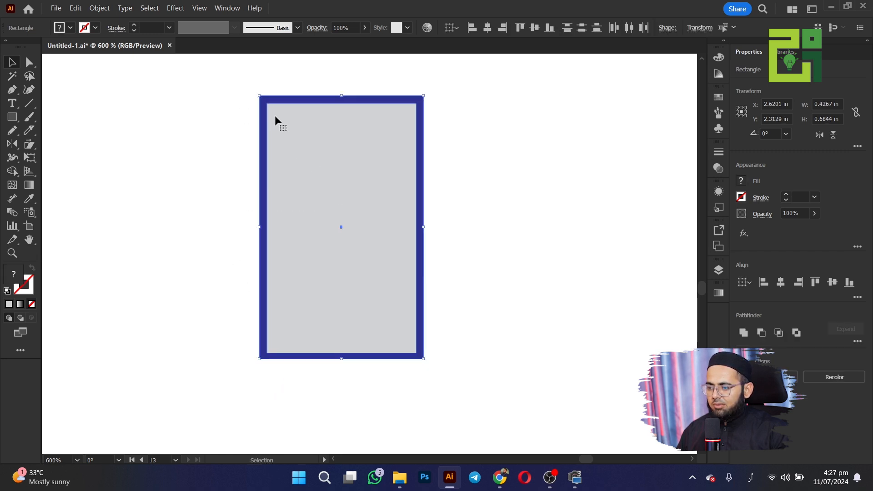
{"action": "key", "text": "a"}
{"action": "left_click_drag", "start_coordinate": [273, 110], "coordinate": [269, 132]}
{"action": "left_click", "coordinate": [12, 62]}
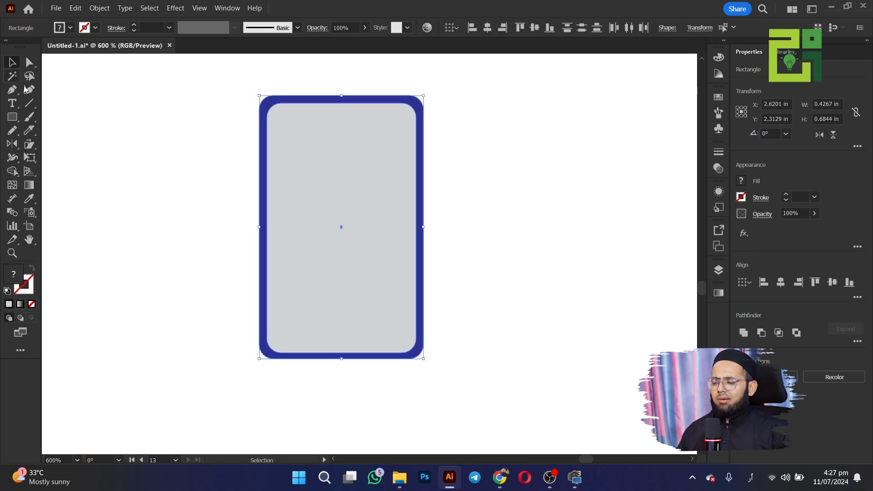
Shear both rounded rectangles to the left from a reference point midway along the blue shape's bottom edge
{"action": "left_click", "coordinate": [126, 173]}
{"action": "left_click_drag", "start_coordinate": [154, 145], "coordinate": [377, 333]}
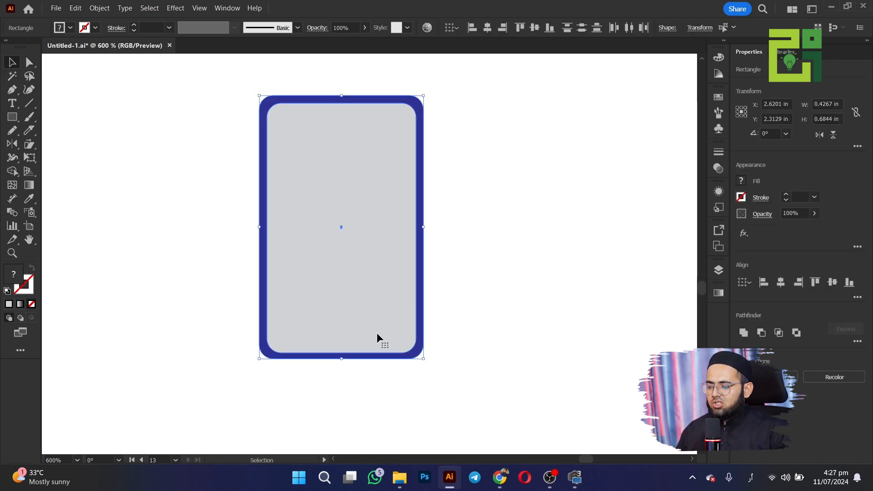
{"action": "left_click", "coordinate": [29, 144]}
{"action": "left_click", "coordinate": [344, 359]}
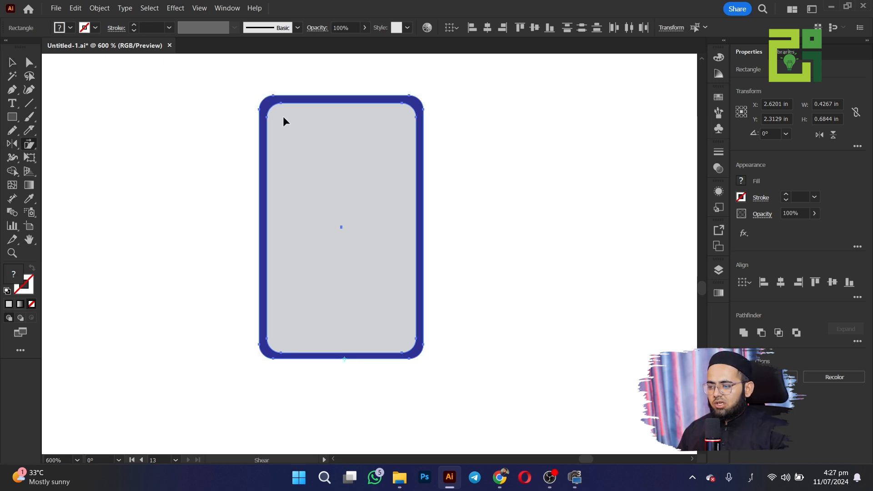
{"action": "left_click_drag", "start_coordinate": [331, 117], "coordinate": [195, 131]}
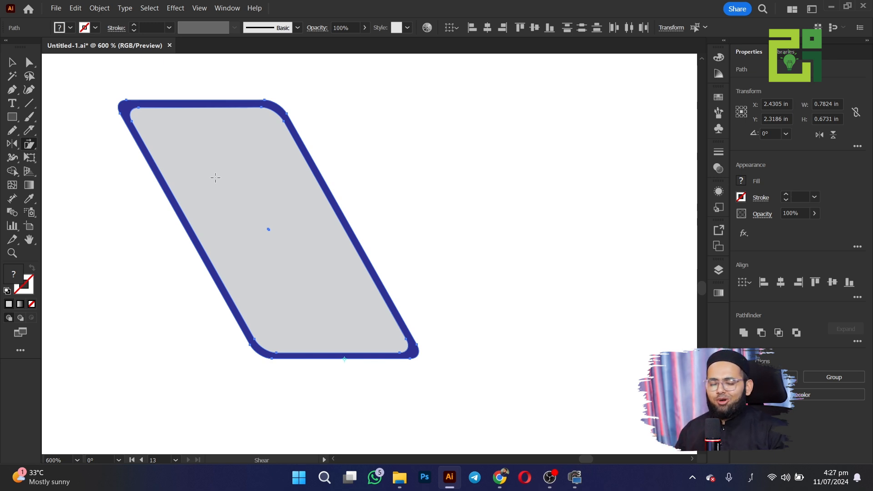
Select both sheared rounded shapes, move them to the right, and delete them from the artboard
{"action": "key", "text": "v"}
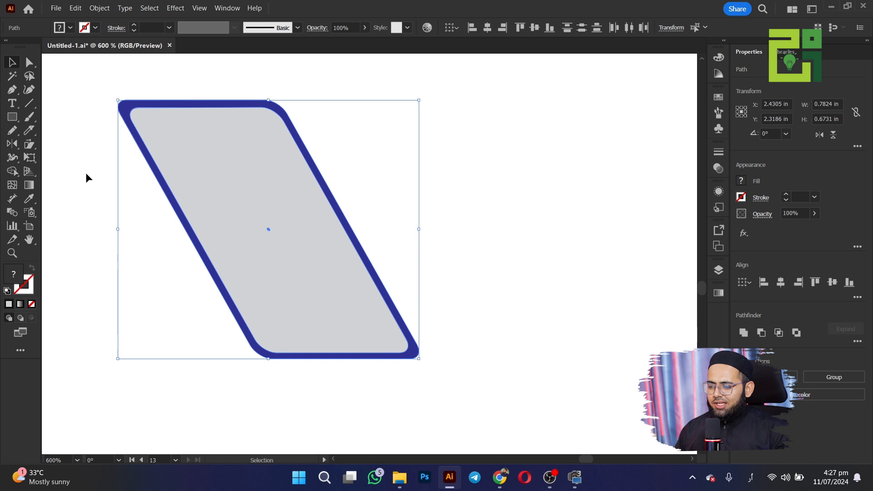
{"action": "left_click_drag", "start_coordinate": [70, 130], "coordinate": [326, 289]}
{"action": "left_click_drag", "start_coordinate": [163, 210], "coordinate": [477, 259]}
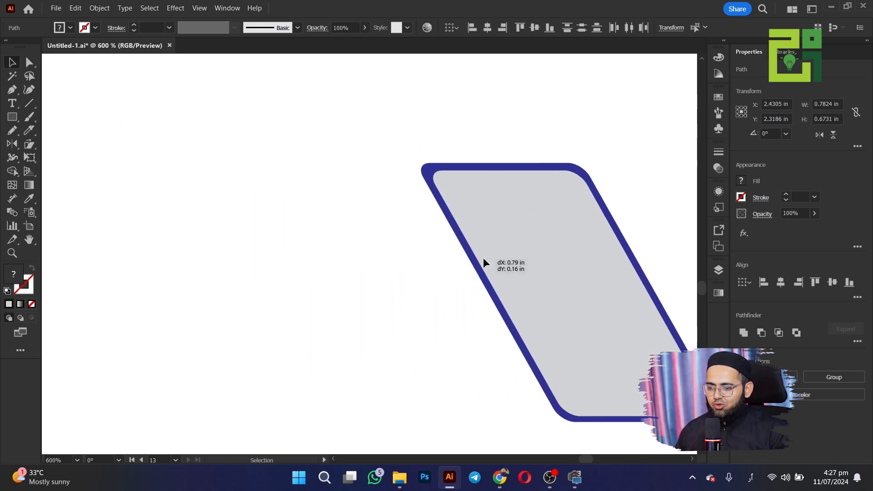
{"action": "key", "text": "Delete"}
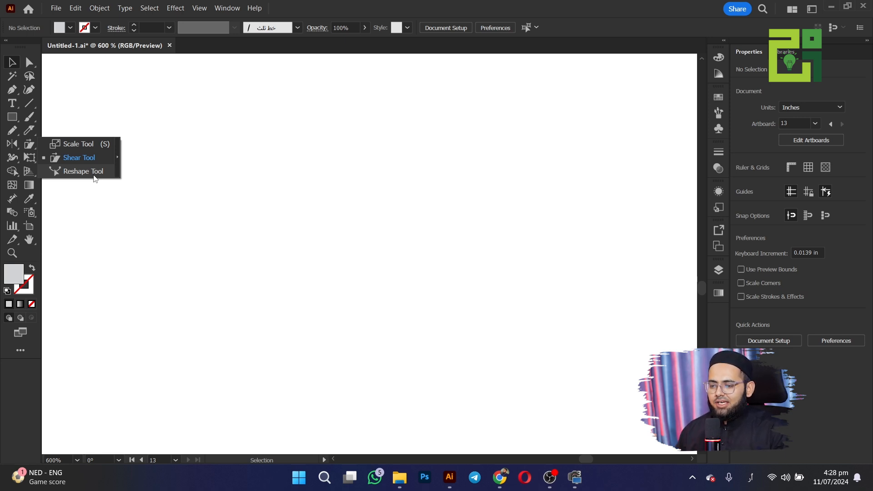
{"action": "left_click", "coordinate": [113, 69]}
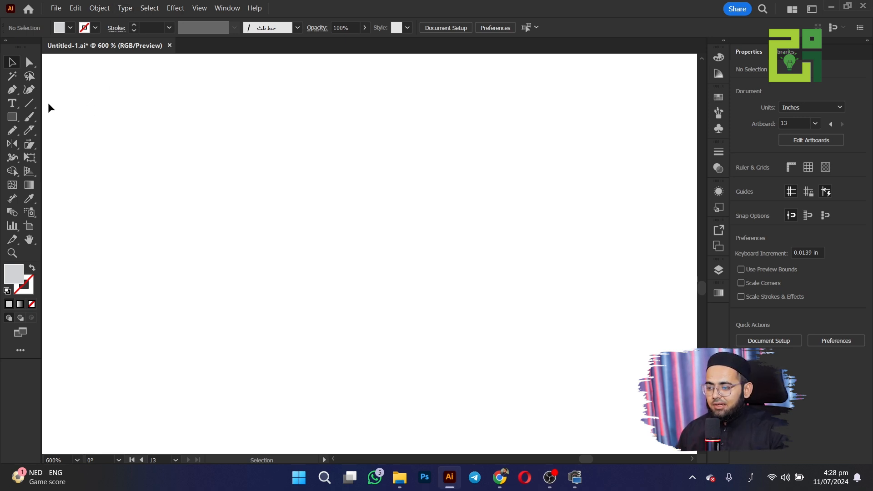
Draw a straight vertical blue line about 0.6 in long and set its stroke weight to 3 pt
{"action": "left_click", "coordinate": [30, 106]}
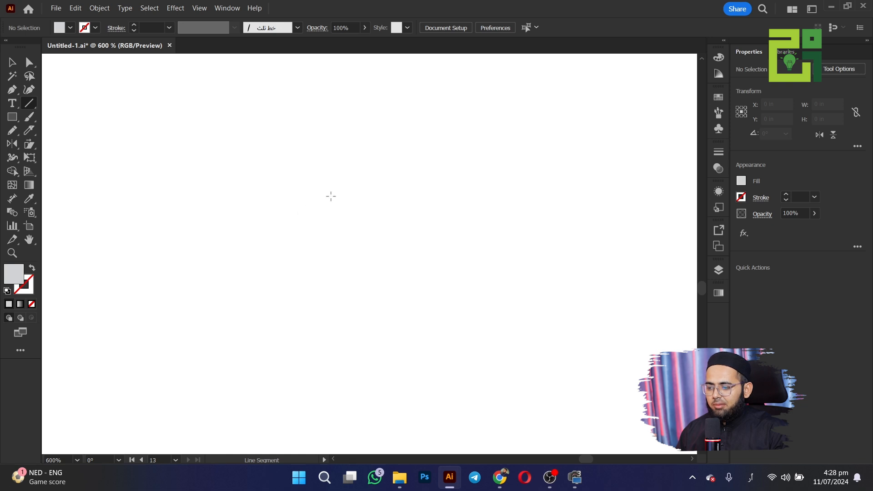
{"action": "left_click_drag", "start_coordinate": [301, 134], "coordinate": [302, 364]}
{"action": "left_click", "coordinate": [135, 25]}
{"action": "left_click", "coordinate": [134, 25]}
{"action": "left_click", "coordinate": [134, 25]}
{"action": "left_click", "coordinate": [134, 25]}
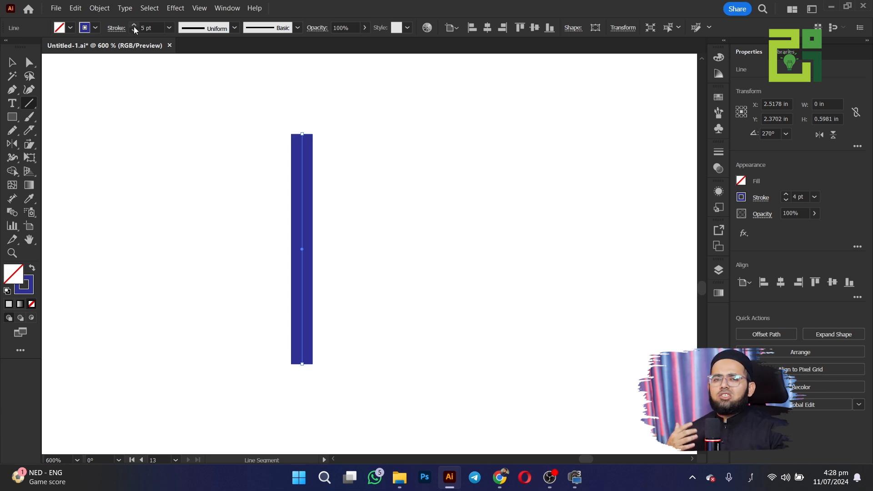
{"action": "left_click", "coordinate": [133, 31]}
{"action": "left_click", "coordinate": [134, 31]}
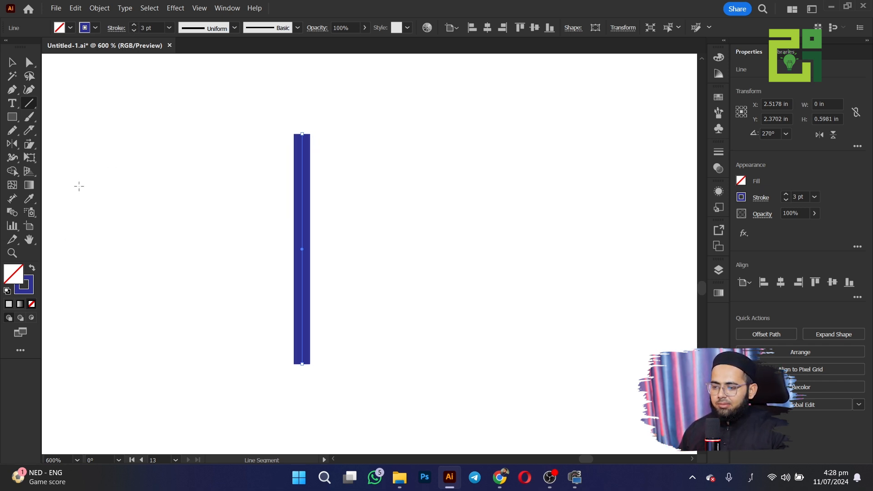
Use the Reshape tool to bend the line's lower part to the right and its upper part to the left
{"action": "right_click", "coordinate": [28, 145]}
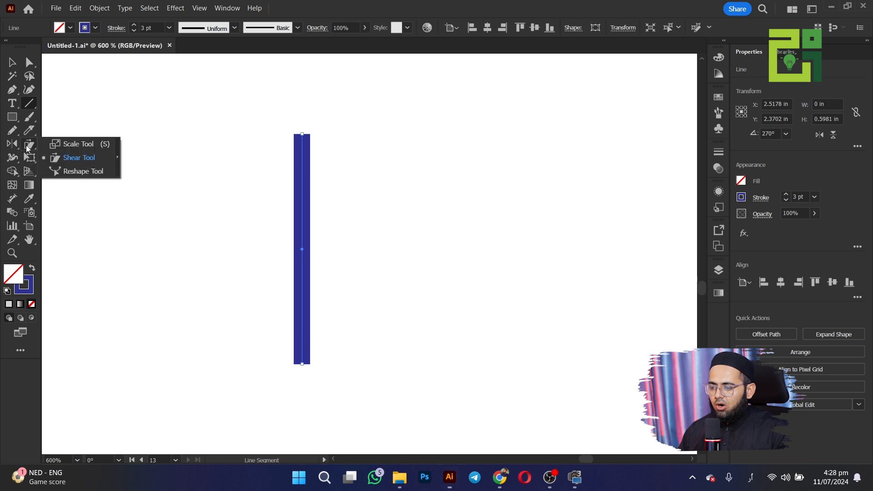
{"action": "left_click", "coordinate": [78, 173]}
{"action": "left_click_drag", "start_coordinate": [302, 287], "coordinate": [394, 286]}
{"action": "left_click_drag", "start_coordinate": [348, 186], "coordinate": [207, 248]}
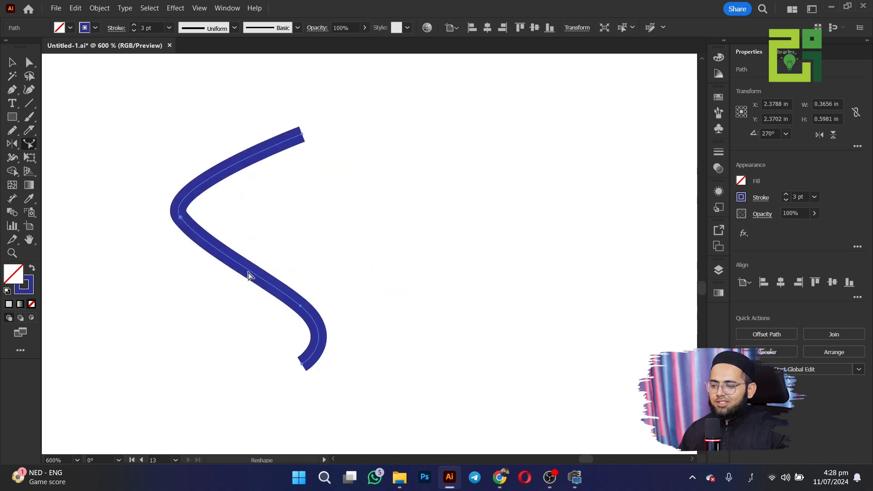
Reshape the middle and upper bend of the path into a smoother, more balanced S-curve about 0.28 in wide
{"action": "left_click_drag", "start_coordinate": [250, 272], "coordinate": [326, 246]}
{"action": "left_click_drag", "start_coordinate": [237, 196], "coordinate": [264, 213]}
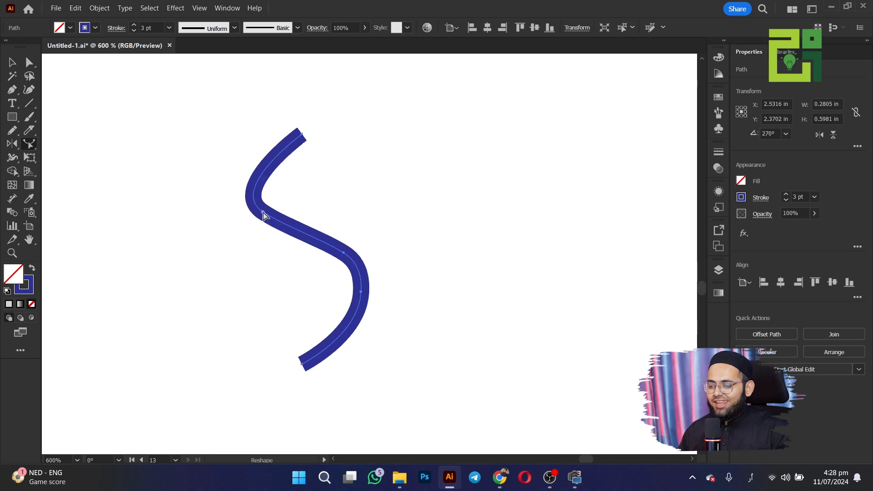
{"action": "left_click_drag", "start_coordinate": [263, 215], "coordinate": [273, 227]}
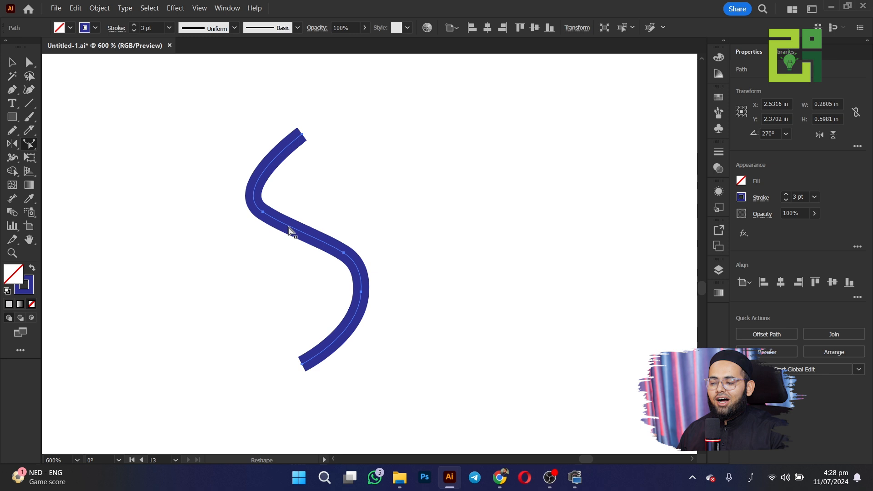
{"action": "mouse_move", "coordinate": [295, 238]}
{"action": "left_mouse_down"}
{"action": "mouse_move", "coordinate": [294, 231]}
{"action": "mouse_move", "coordinate": [297, 237]}
{"action": "left_mouse_up"}
{"action": "left_click", "coordinate": [12, 63]}
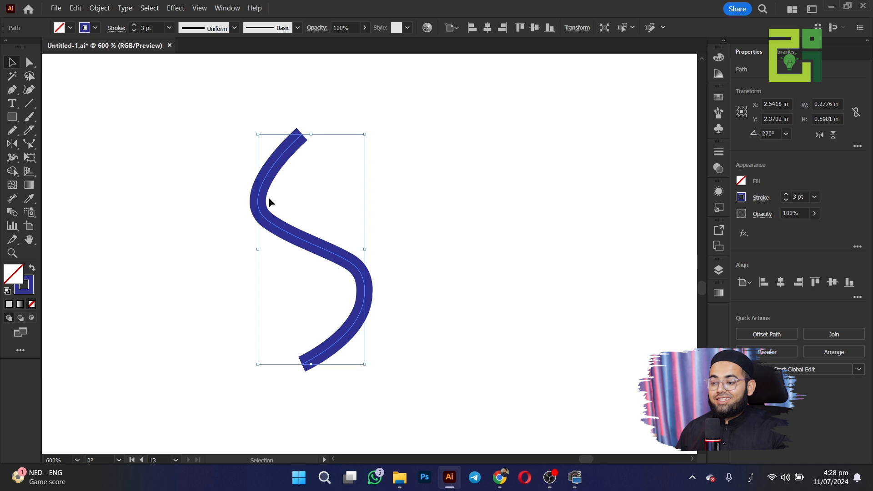
{"action": "left_click", "coordinate": [29, 146]}
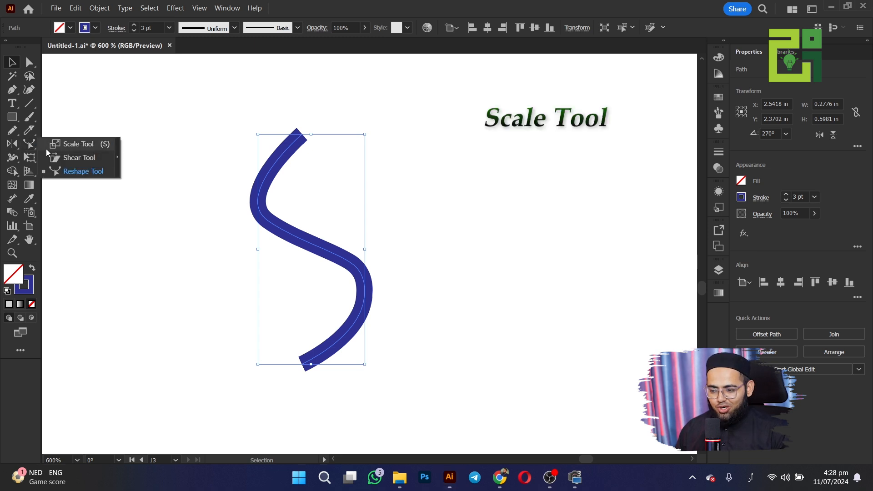